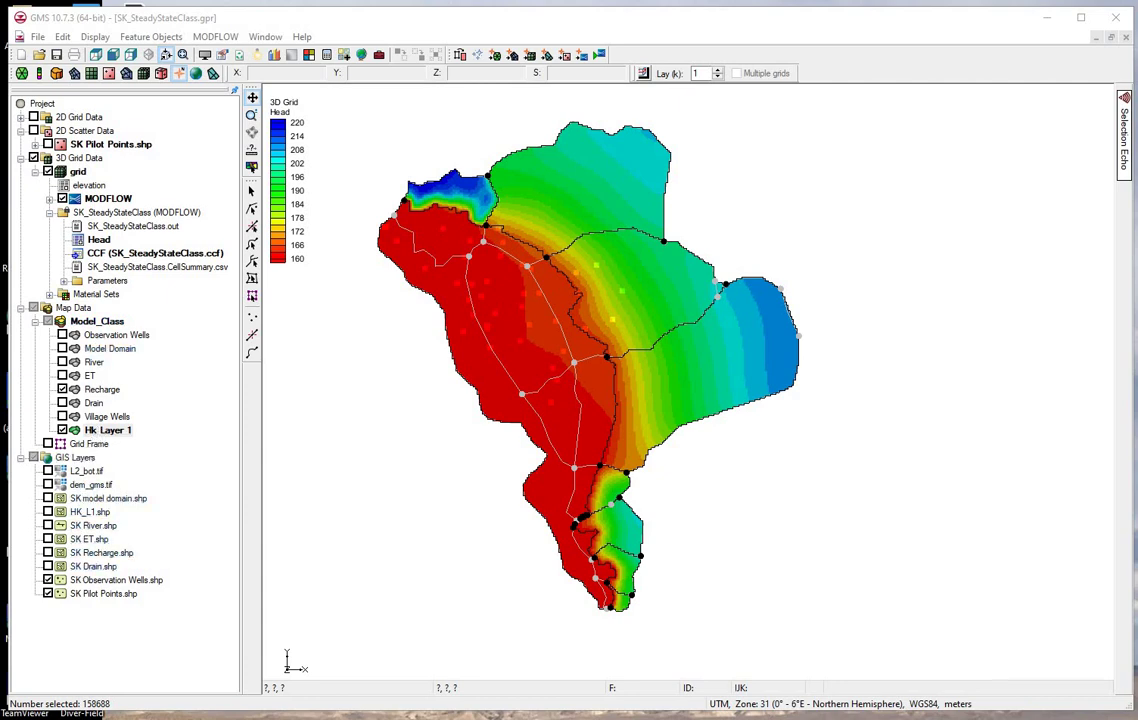
After viewing the steady-state-to-transient slide, save the project as SK_TransientClass.gpr instead of SK_SteadyStateClass.gpr.
left_click_drag(1137, 84, 822, 74)
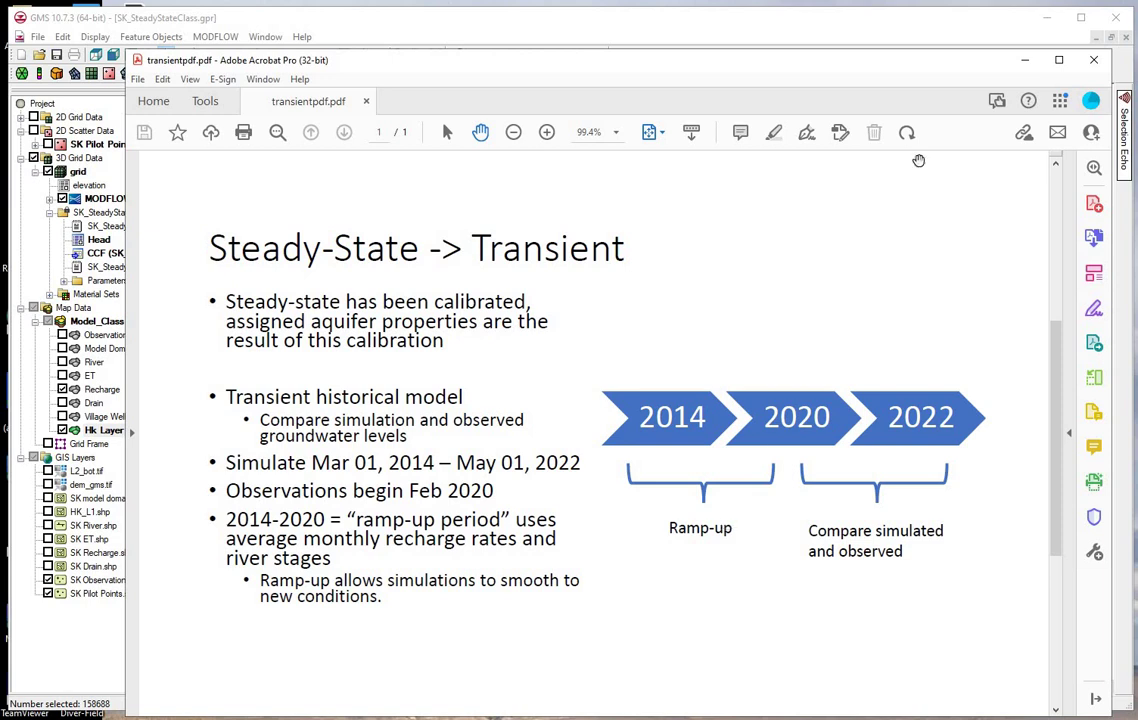
left_click(1024, 60)
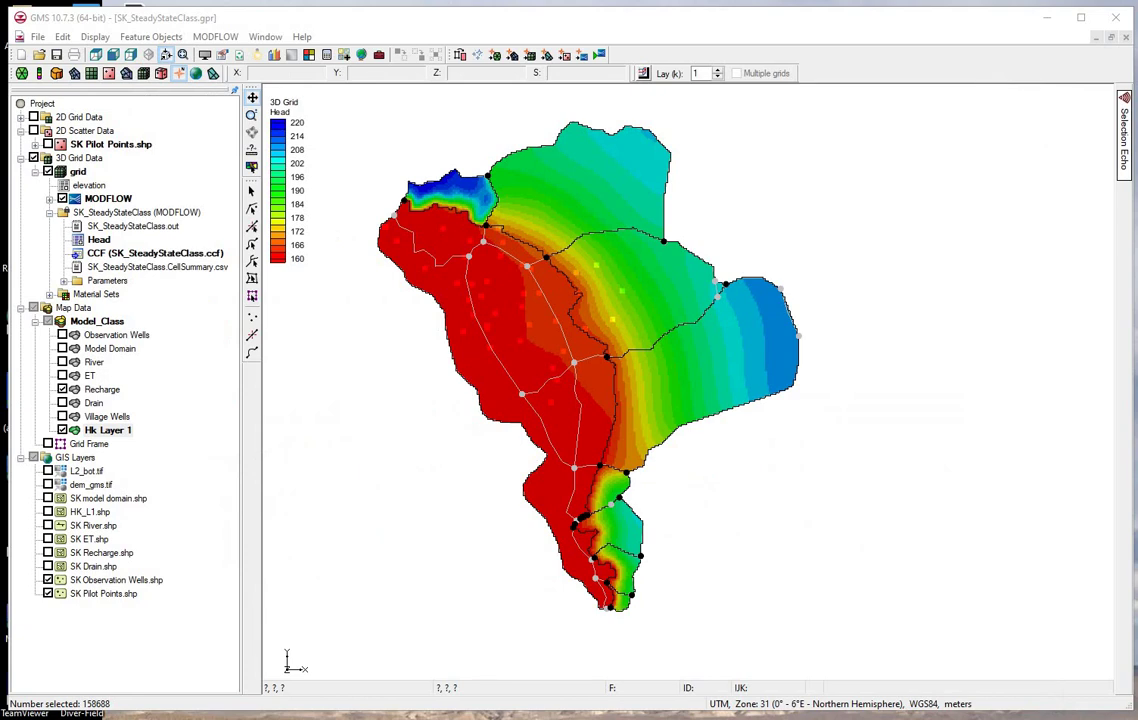
left_click(37, 38)
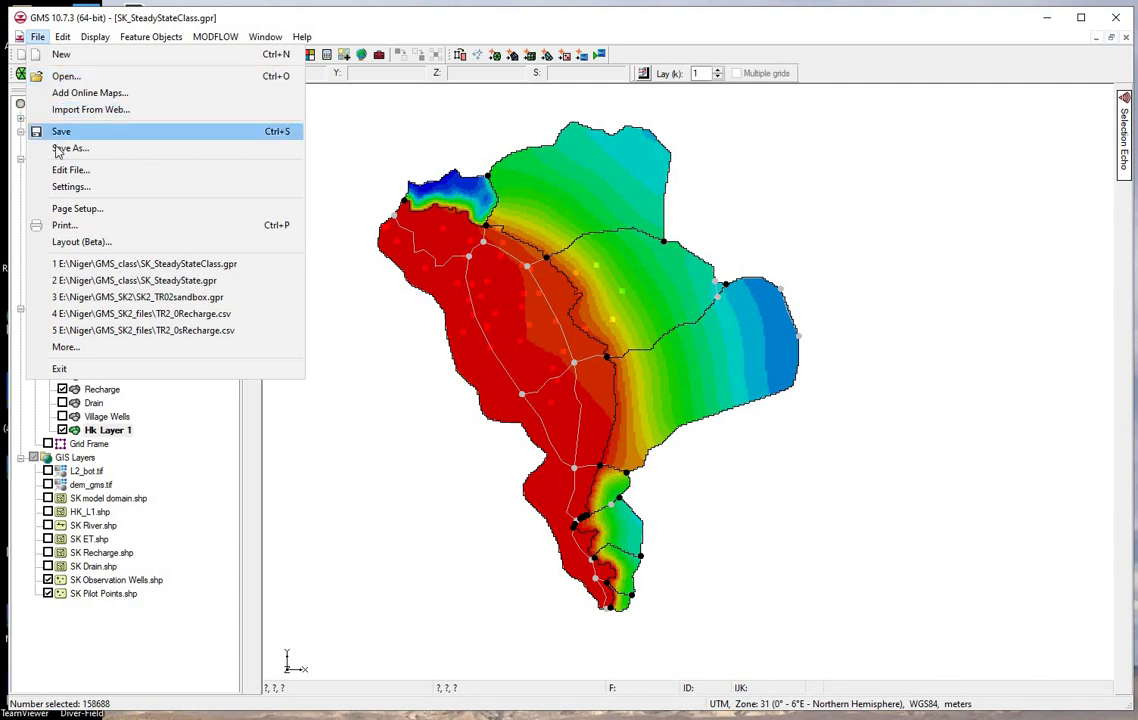
left_click(60, 148)
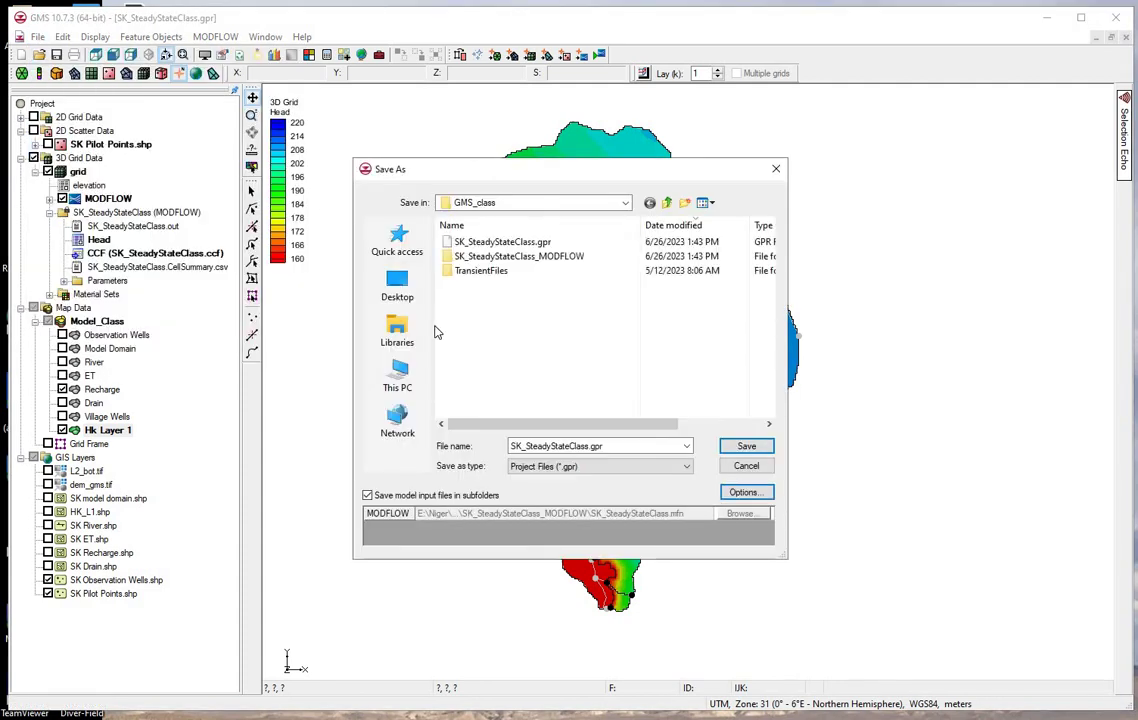
left_click(538, 447)
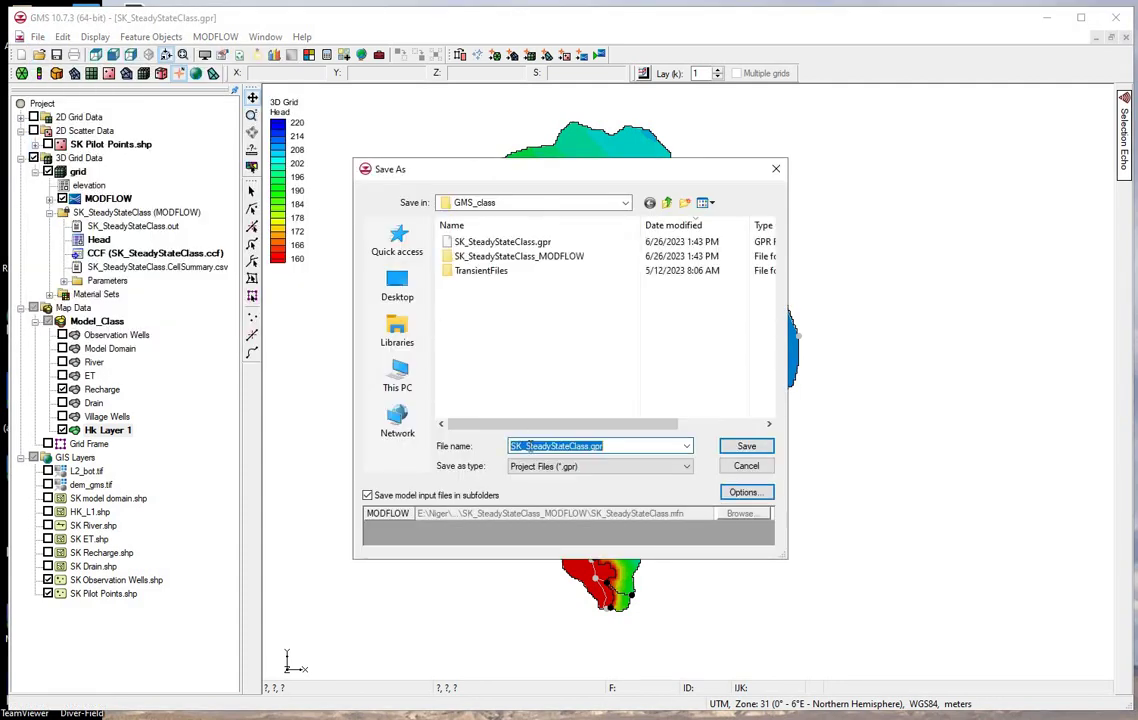
left_click(568, 446)
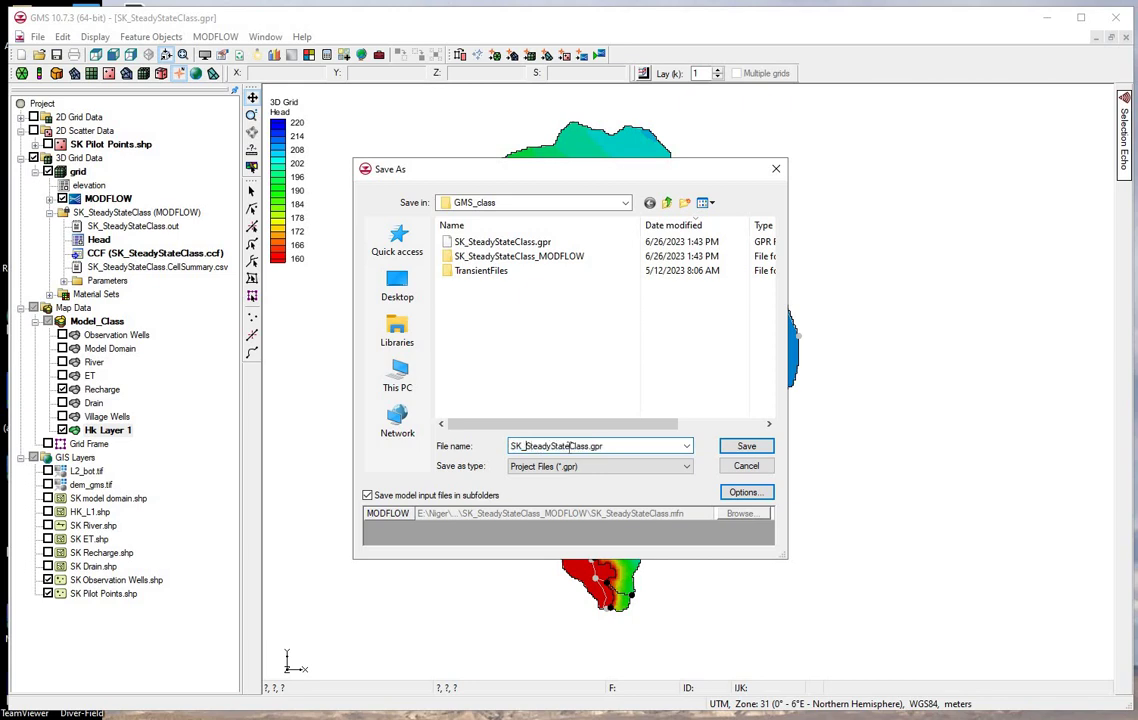
key("Delete")
key("Delete")
key("Delete")
key("Delete")
key("Delete")
key("Delete")
key("Delete")
key("Delete")
key("Delete")
key("Delete")
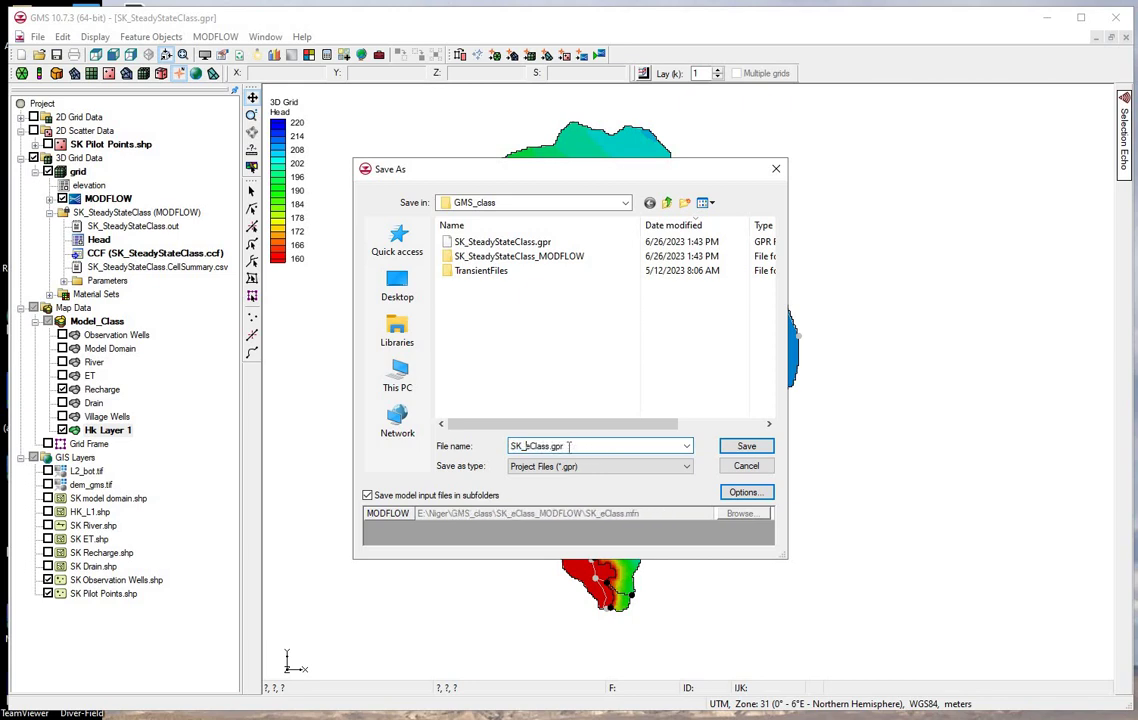
key("Delete")
type("Tran")
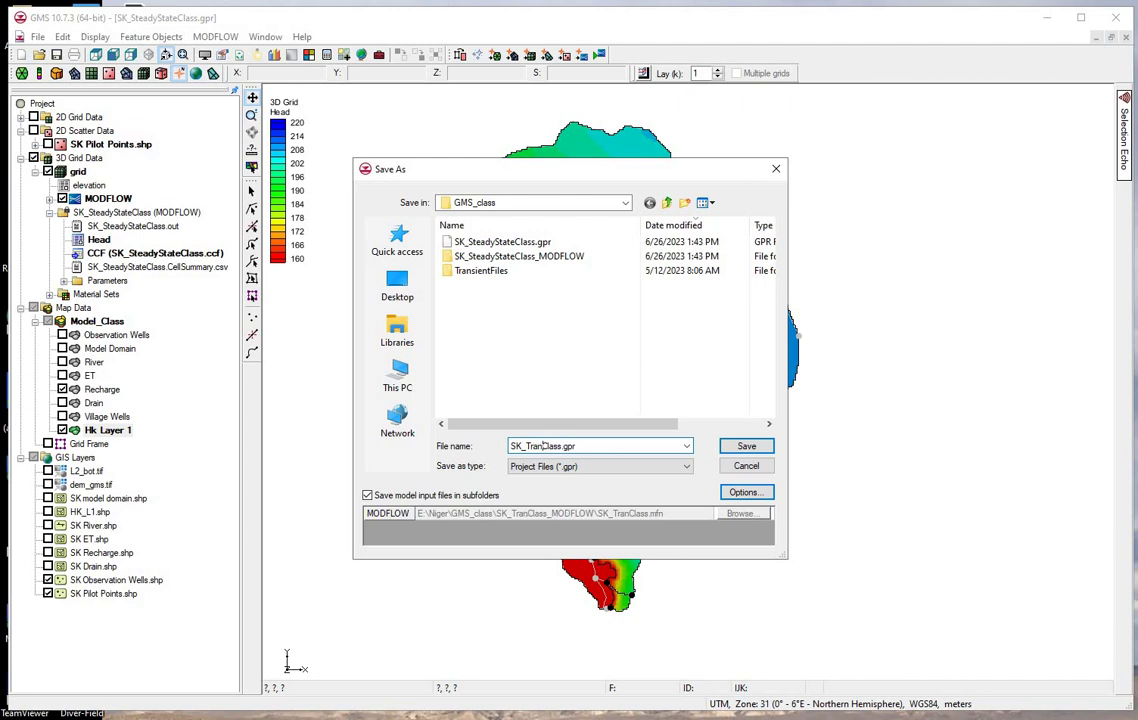
type("sient")
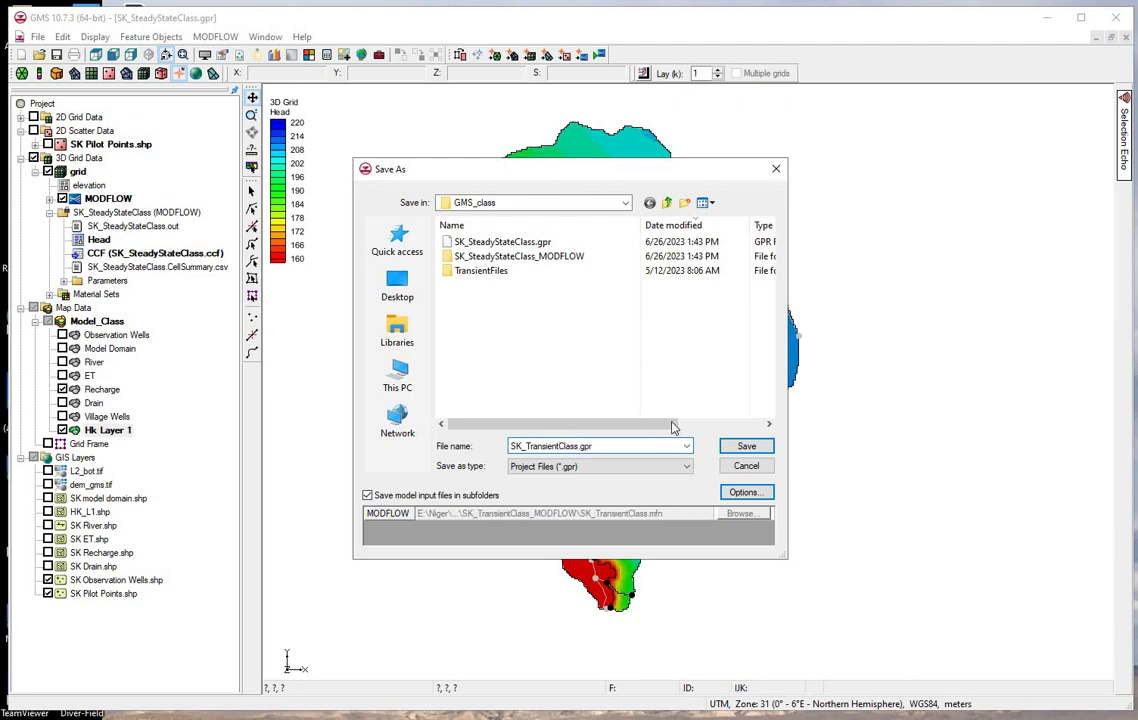
left_click(735, 447)
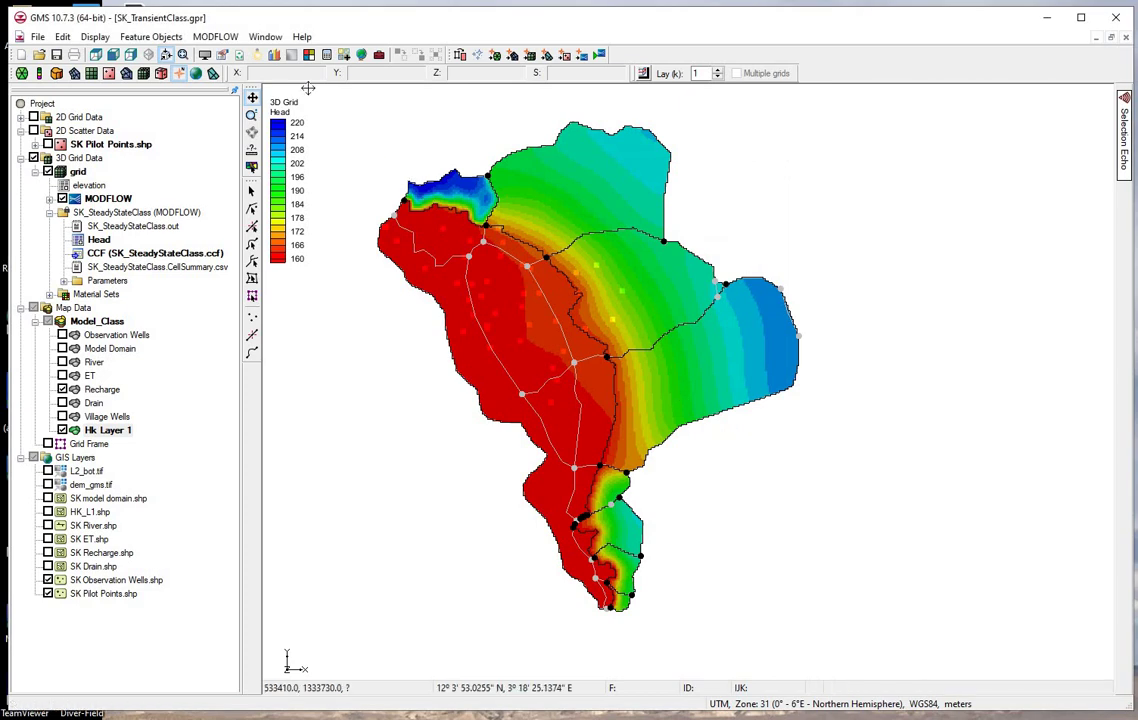
In MODFLOW Global Options, set the model to Transient and uncheck starting heads equal grid top elevations.
left_click(216, 37)
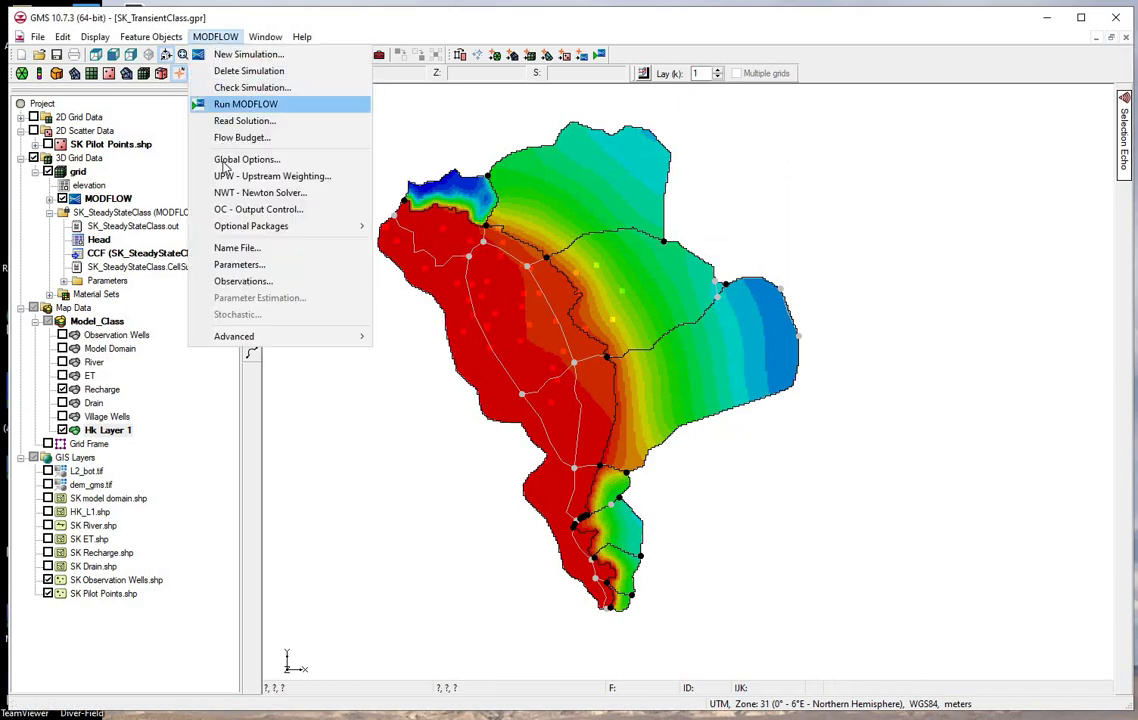
left_click(226, 160)
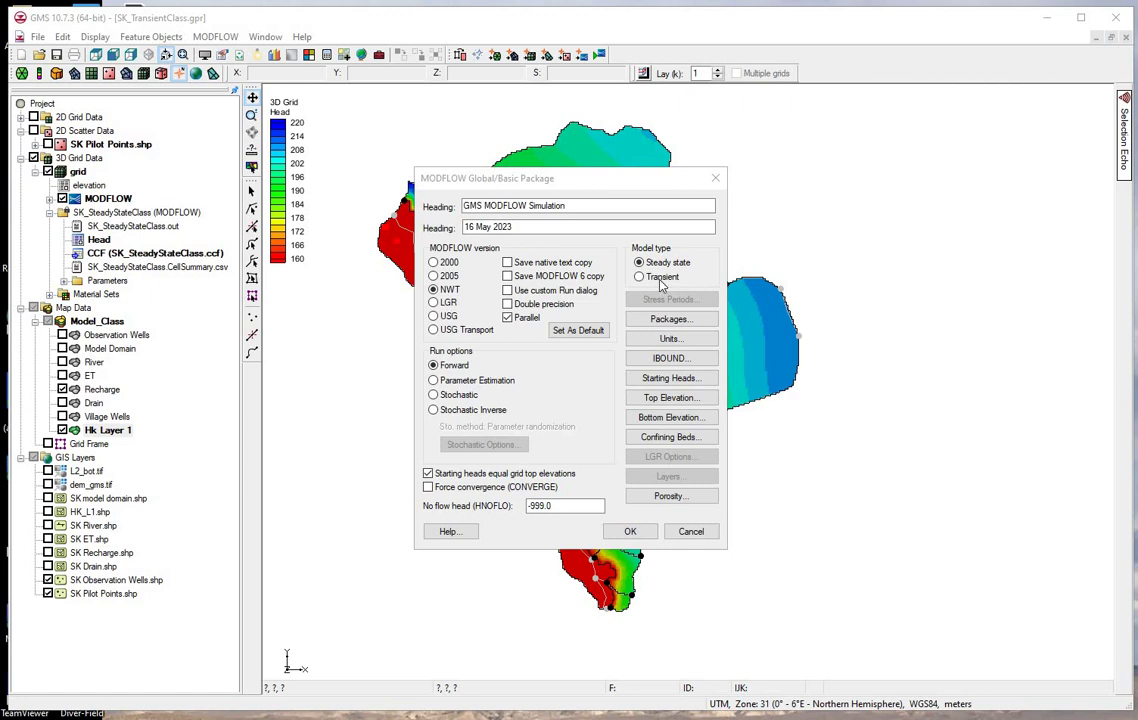
left_click(659, 280)
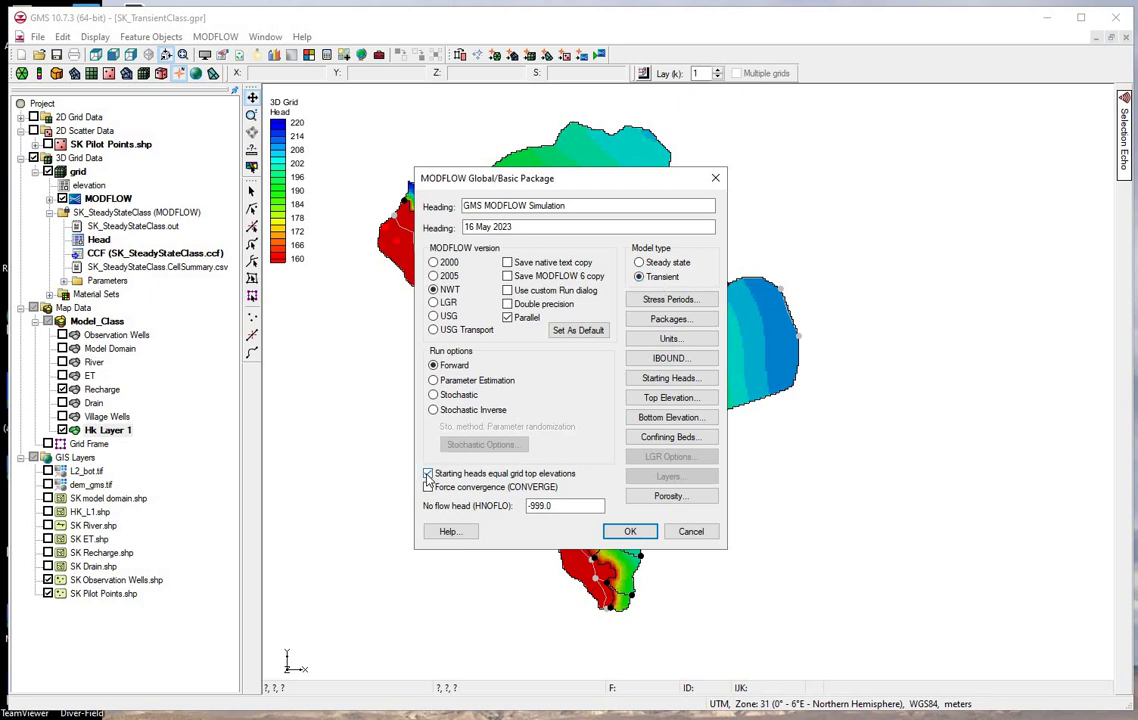
left_click(428, 474)
Set 98 stress periods, turn on Use dates/times, and clear Steady state for period 1.
left_click(671, 300)
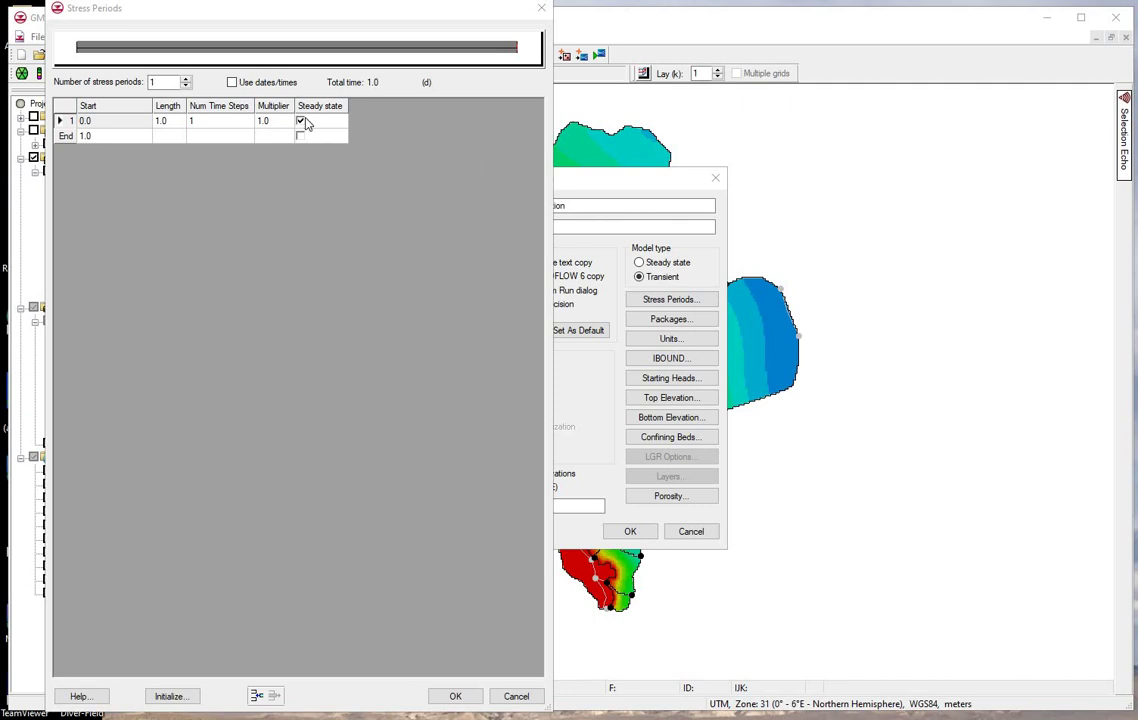
left_click(132, 85)
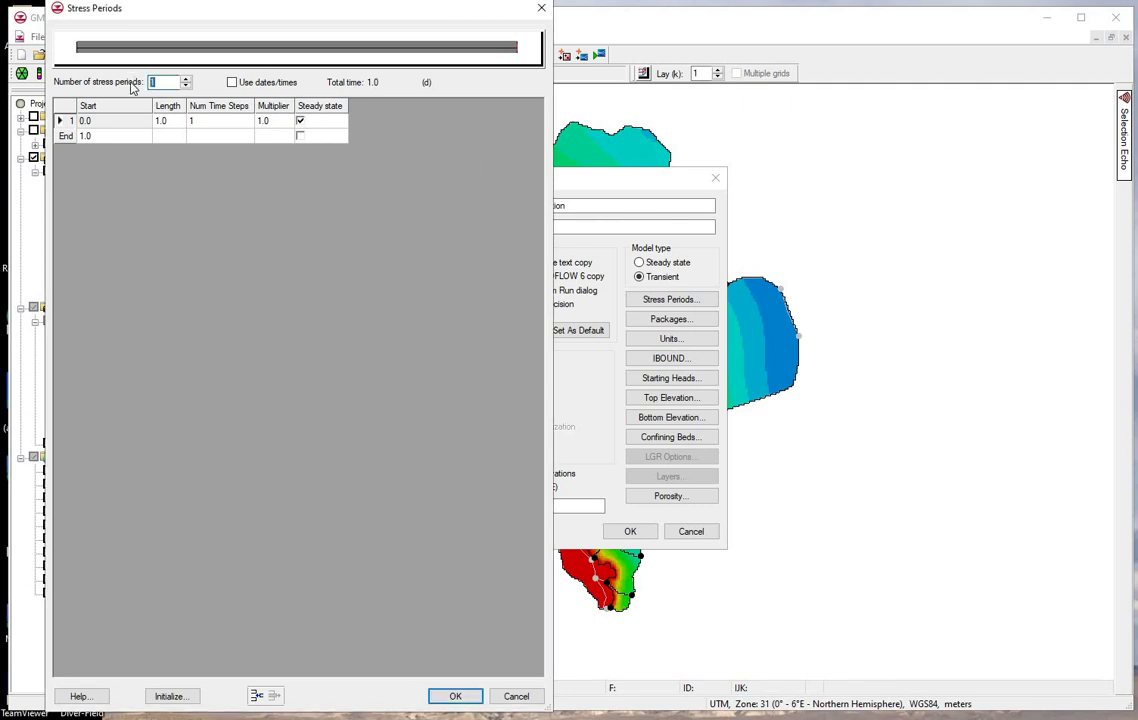
type("98")
left_click(232, 83)
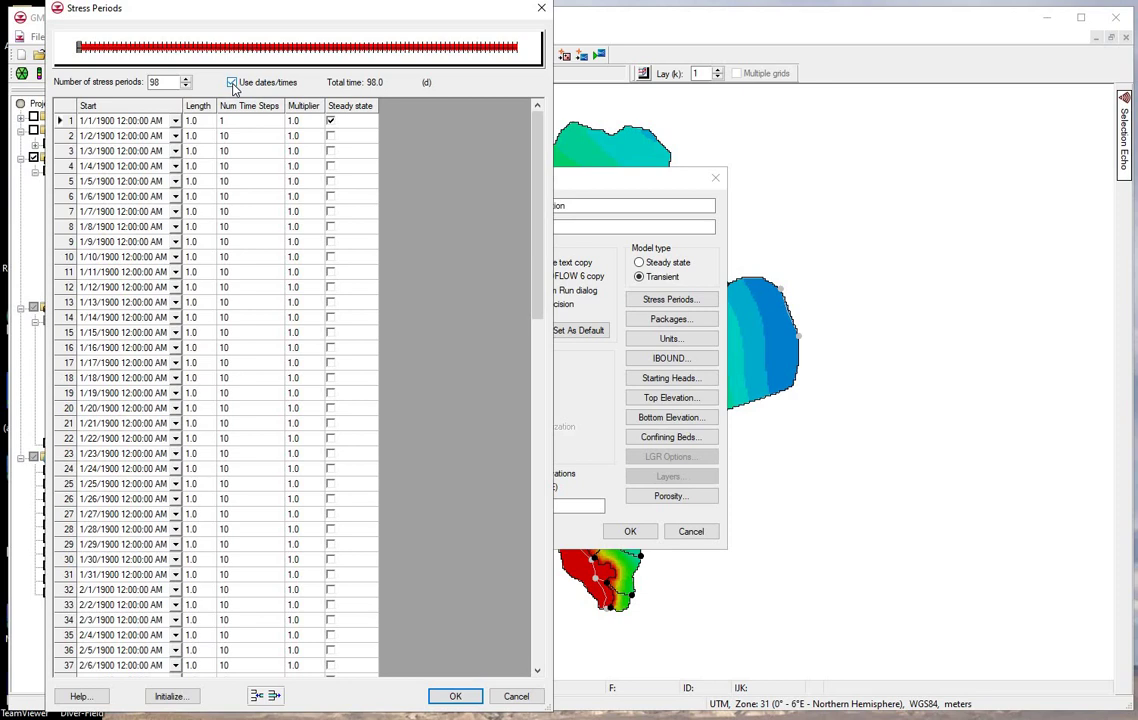
left_click(331, 122)
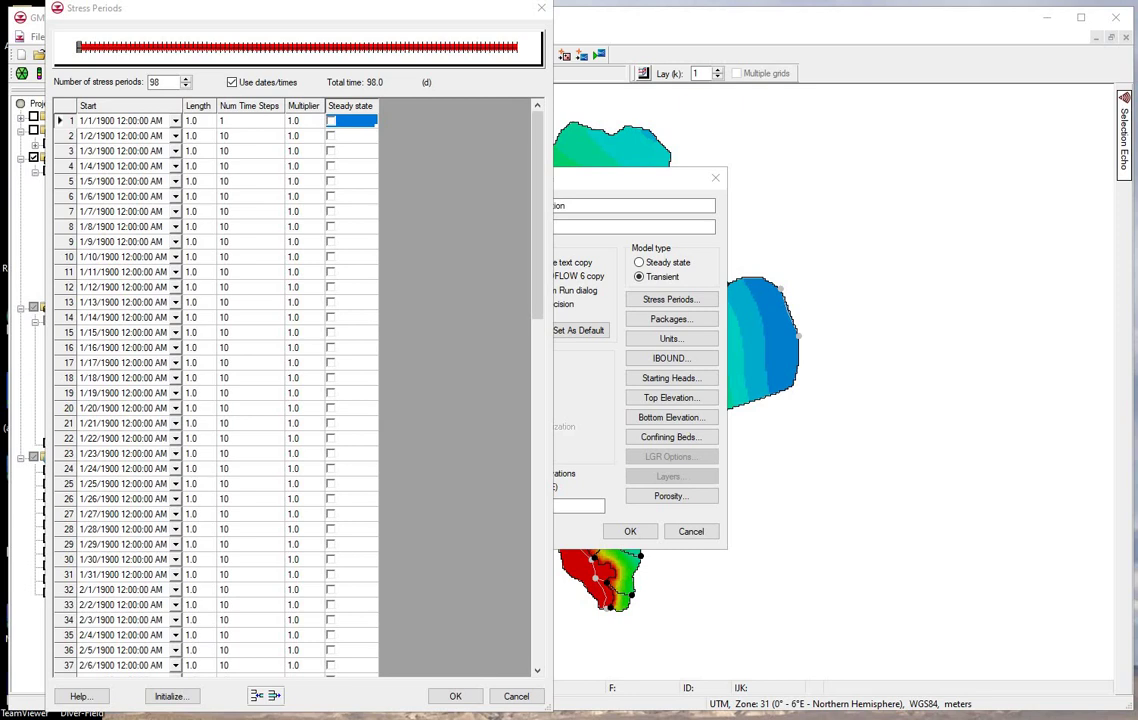
Select A1:C98 of historic_stress_periods.csv in Excel, then pick the first Start cell in GMS.
key("alt+Tab")
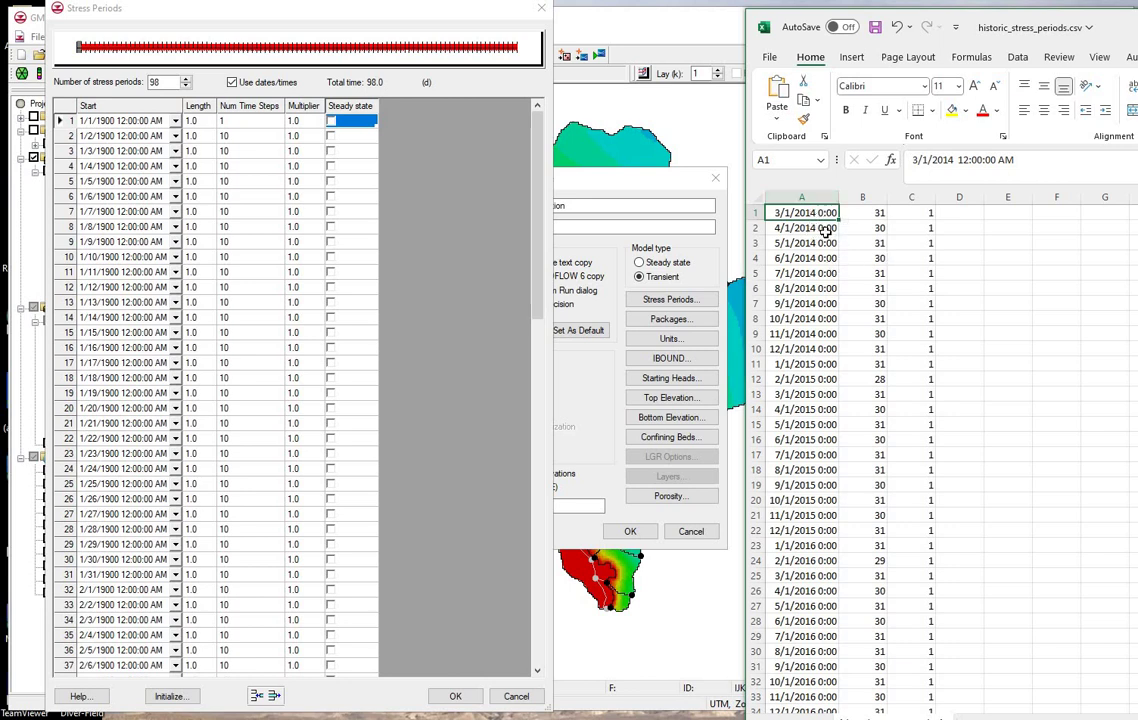
left_click_drag(805, 213, 790, 682)
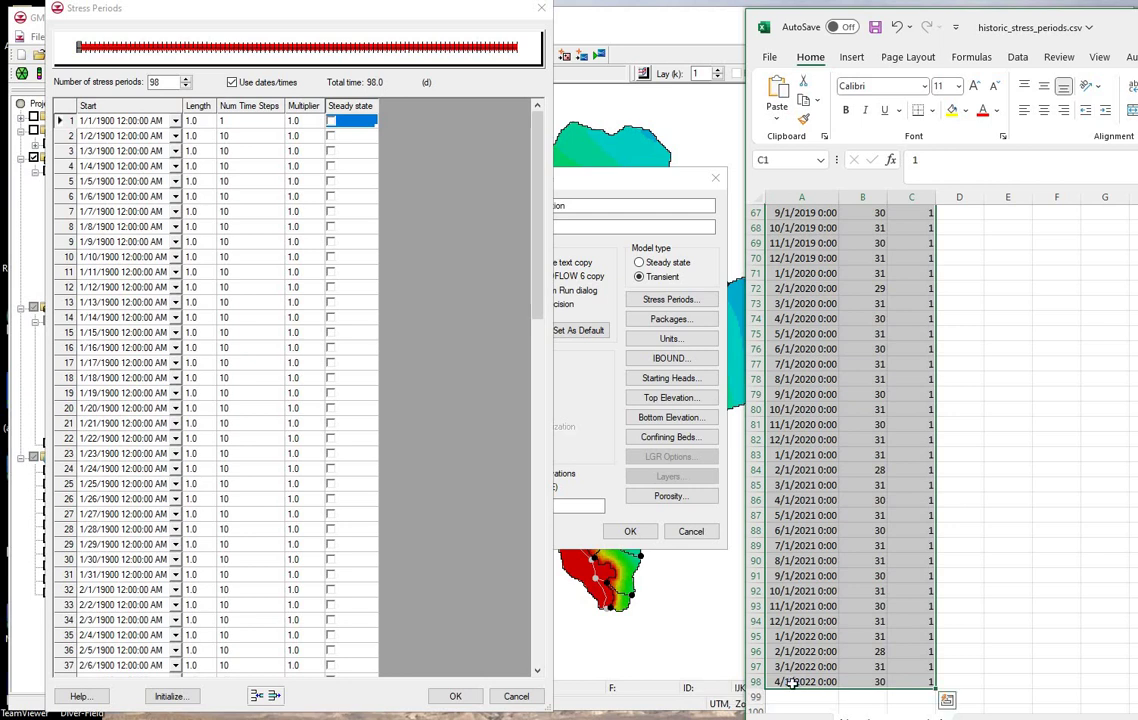
left_click(119, 121)
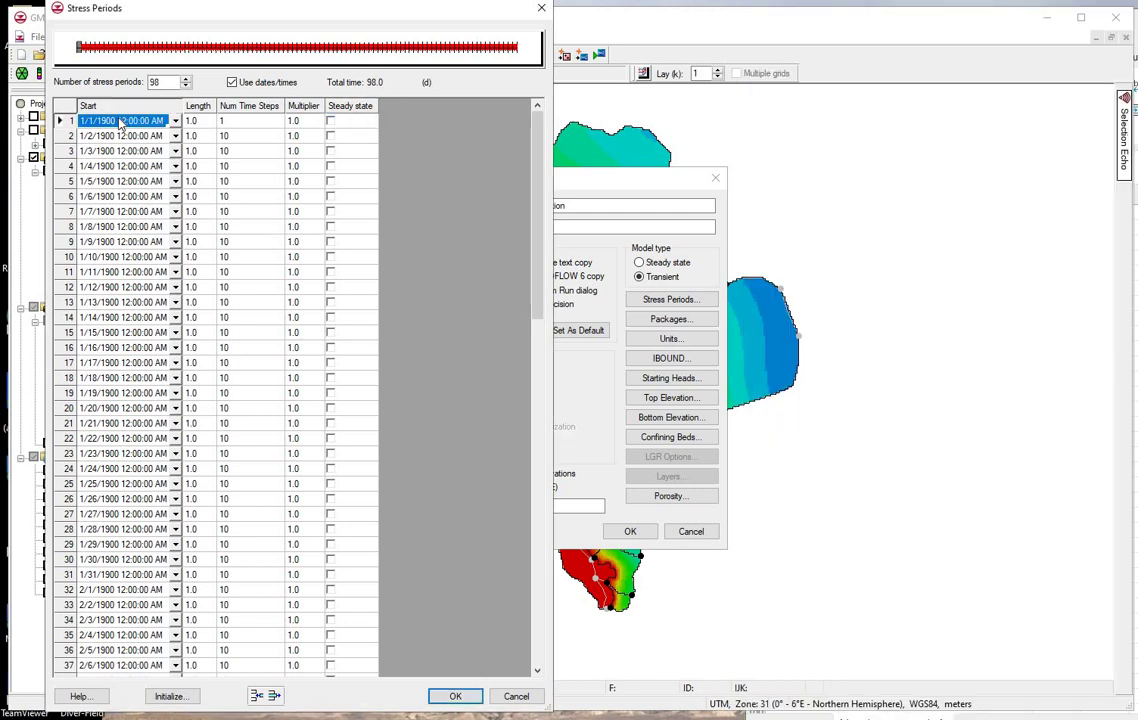
Paste the monthly periods from 3/1/2014 to 4/1/2022 into the stress period table, check row 98, and accept.
key("ctrl+v")
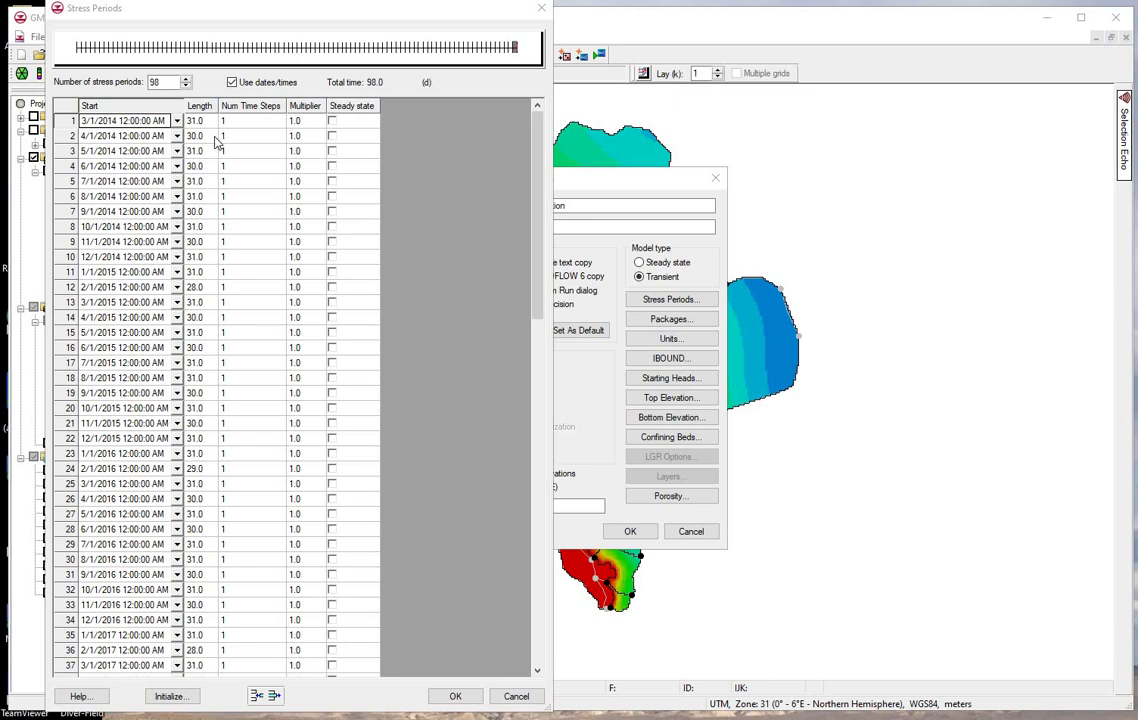
left_click_drag(538, 174, 400, 560)
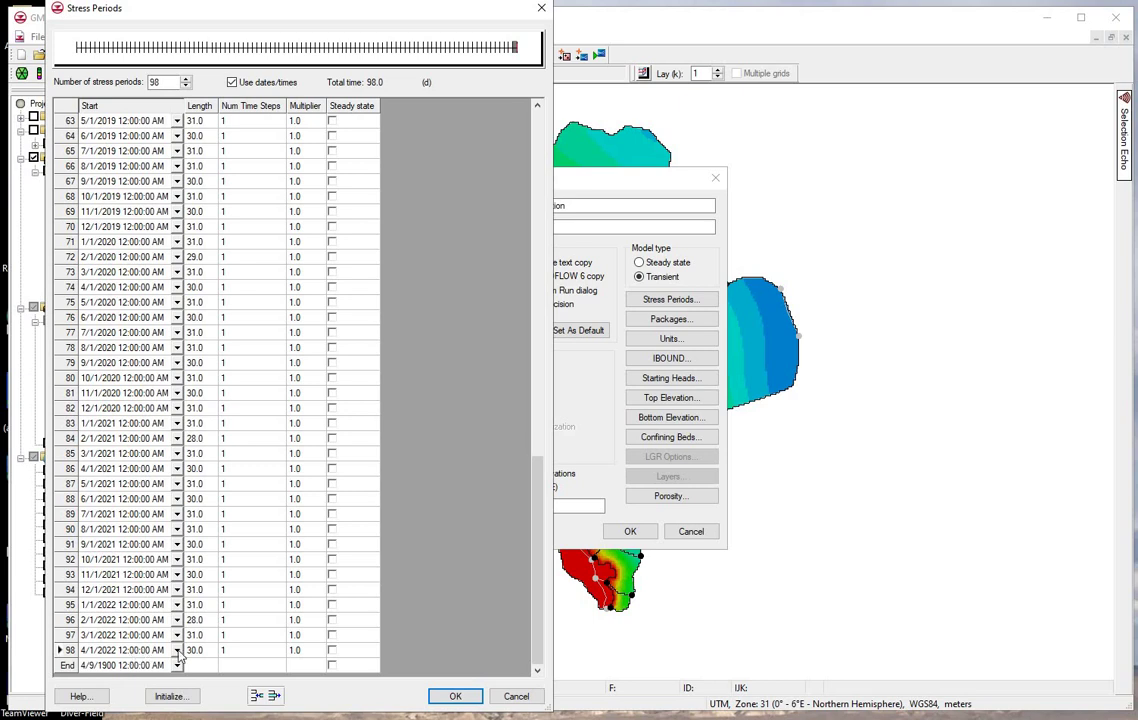
left_click(455, 698)
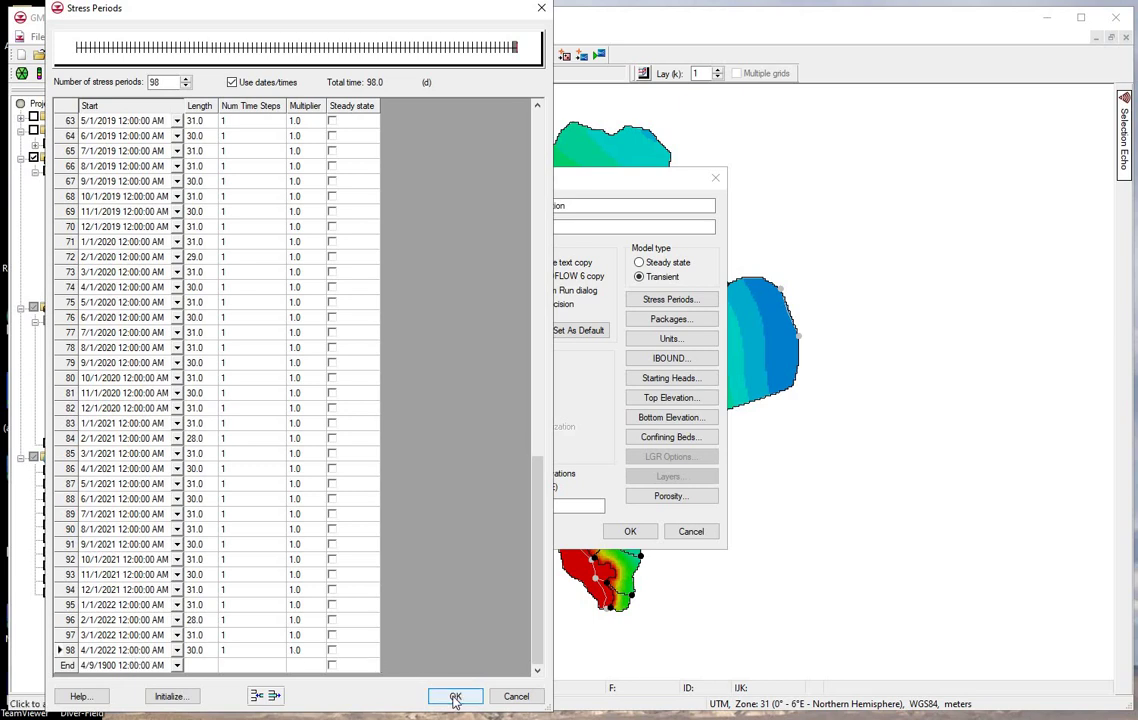